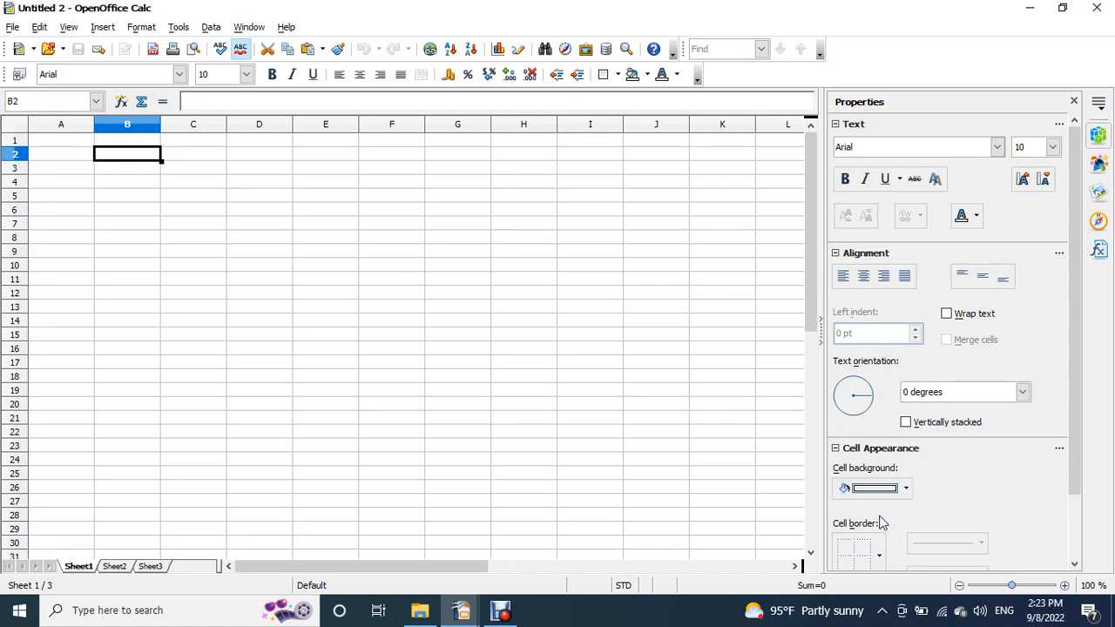
Apply thin box borders around cells B2 and D2
click(879, 554)
click(902, 433)
click(198, 168)
click(188, 159)
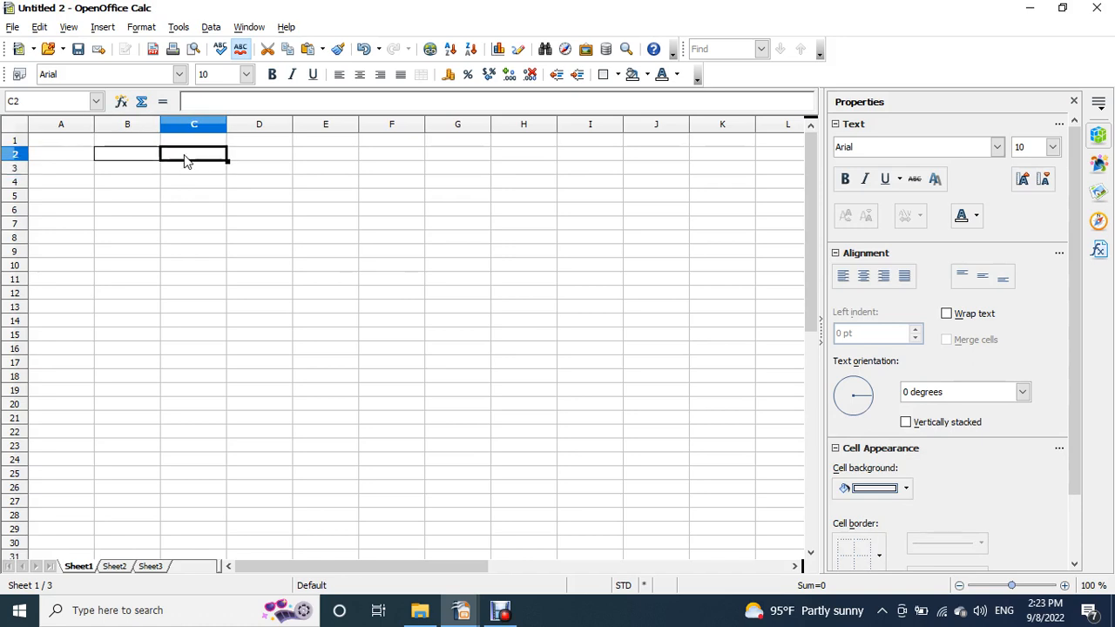
click(248, 159)
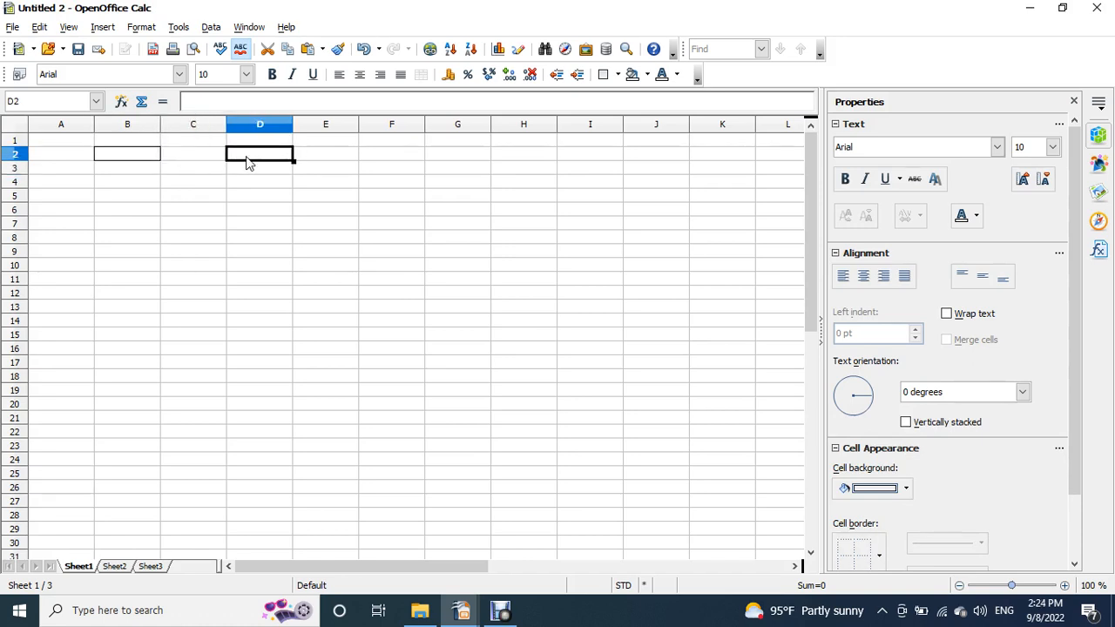
click(872, 492)
click(879, 559)
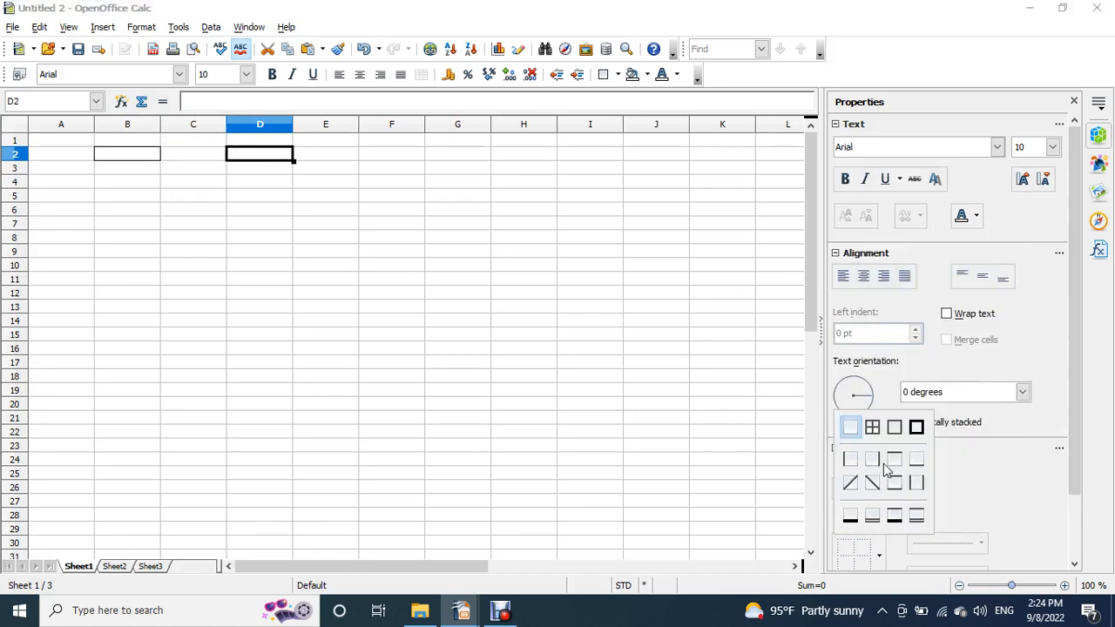
click(893, 431)
click(326, 157)
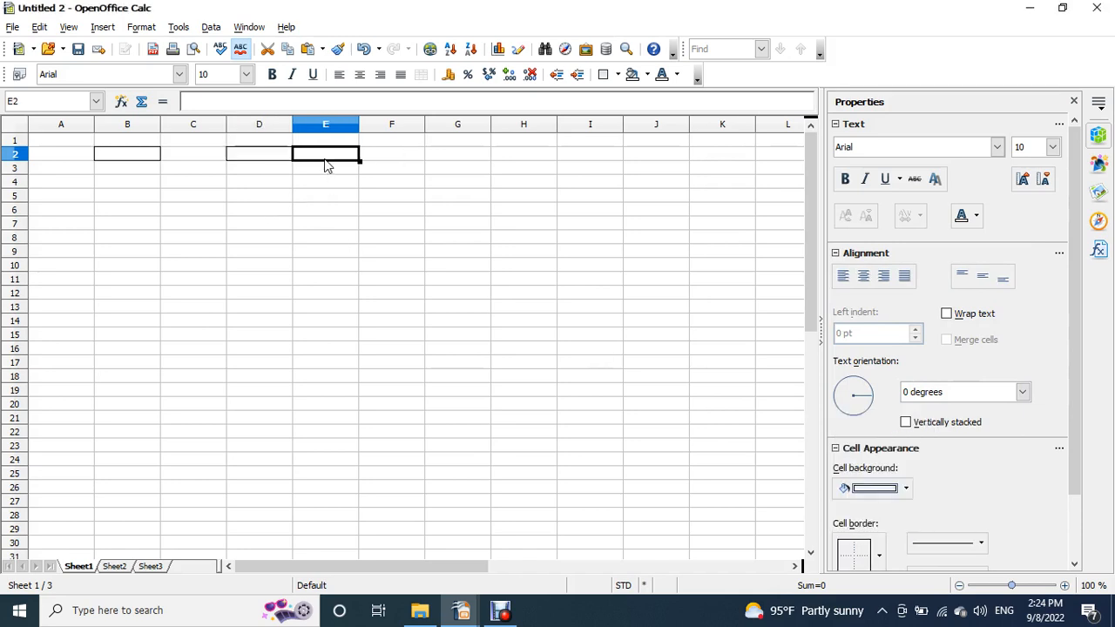
Apply a thick box border around cell F2
click(370, 158)
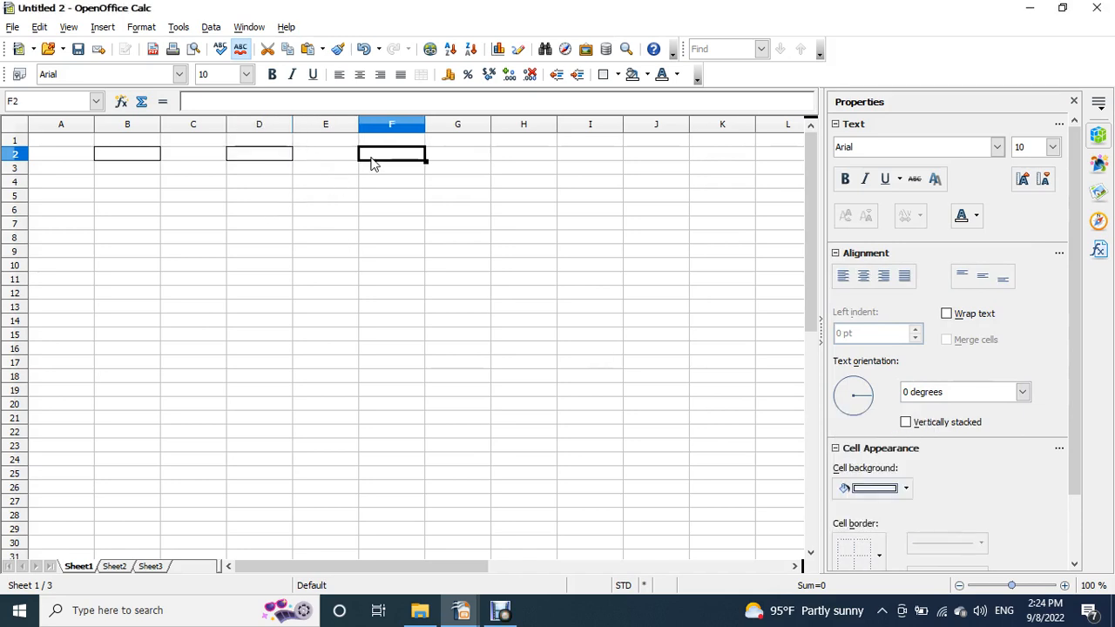
click(876, 491)
click(879, 558)
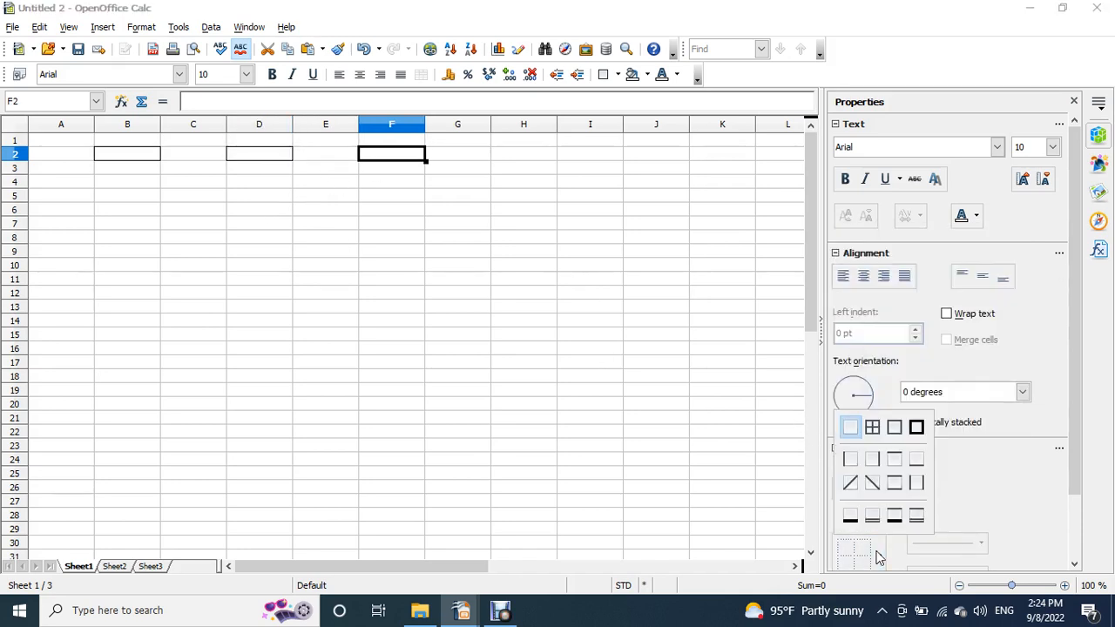
click(894, 427)
click(368, 229)
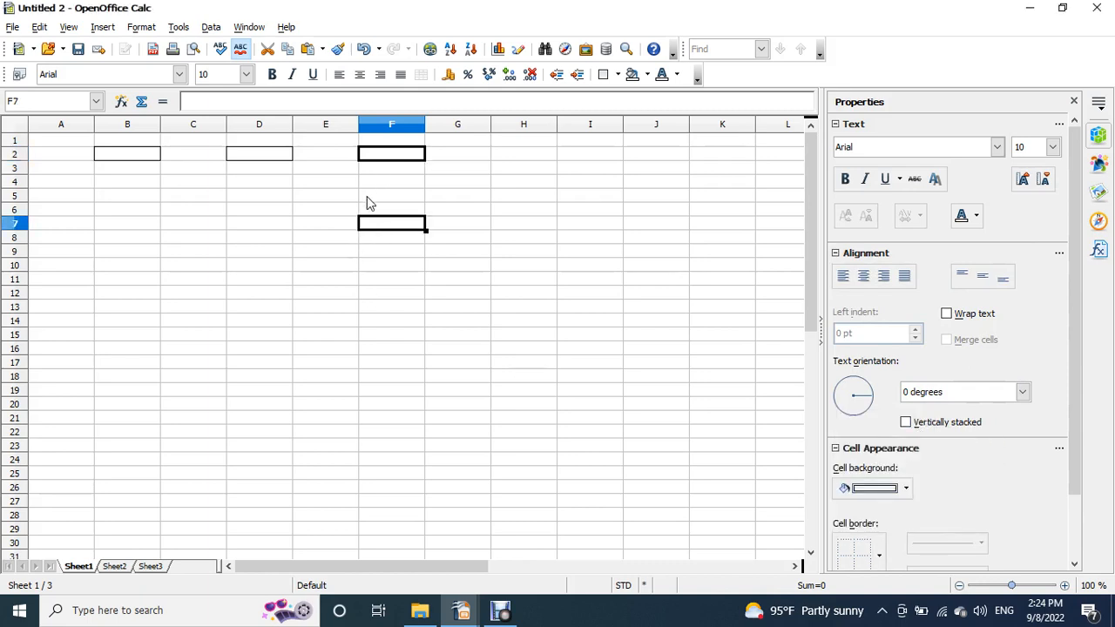
Enter 5 in cell B2 and 6 in cell D2
click(124, 162)
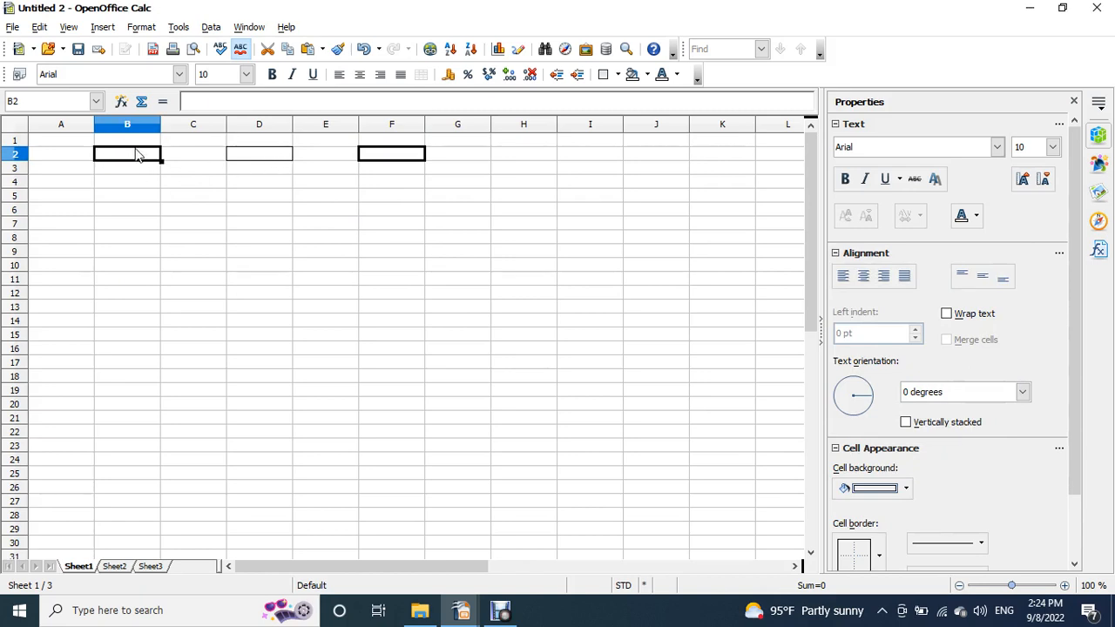
click(188, 183)
click(129, 163)
text(5)
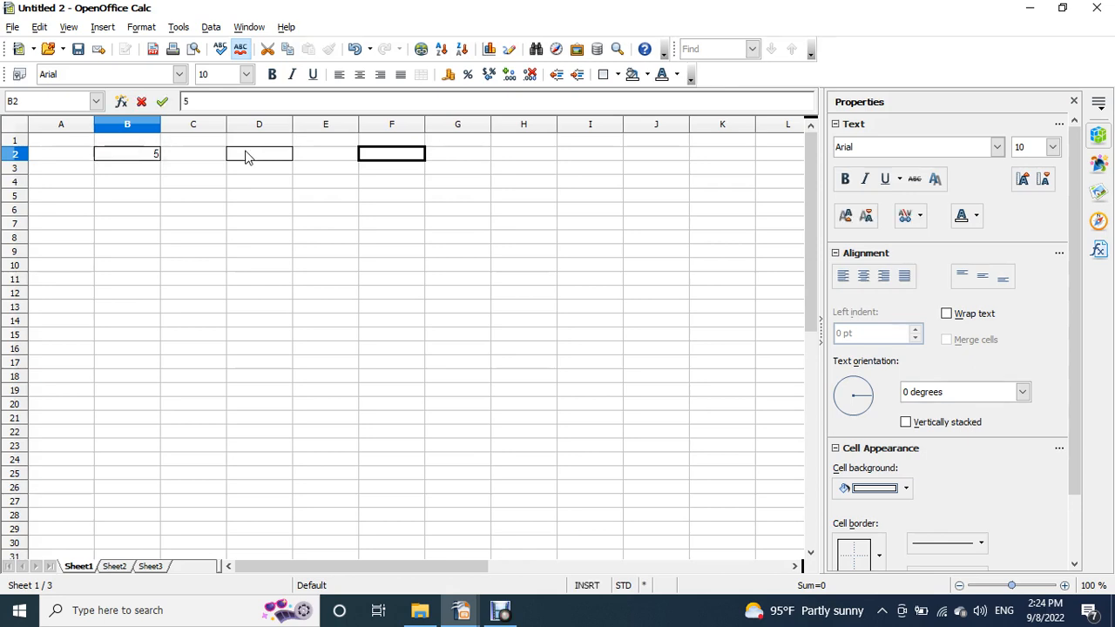
click(245, 156)
text(6)
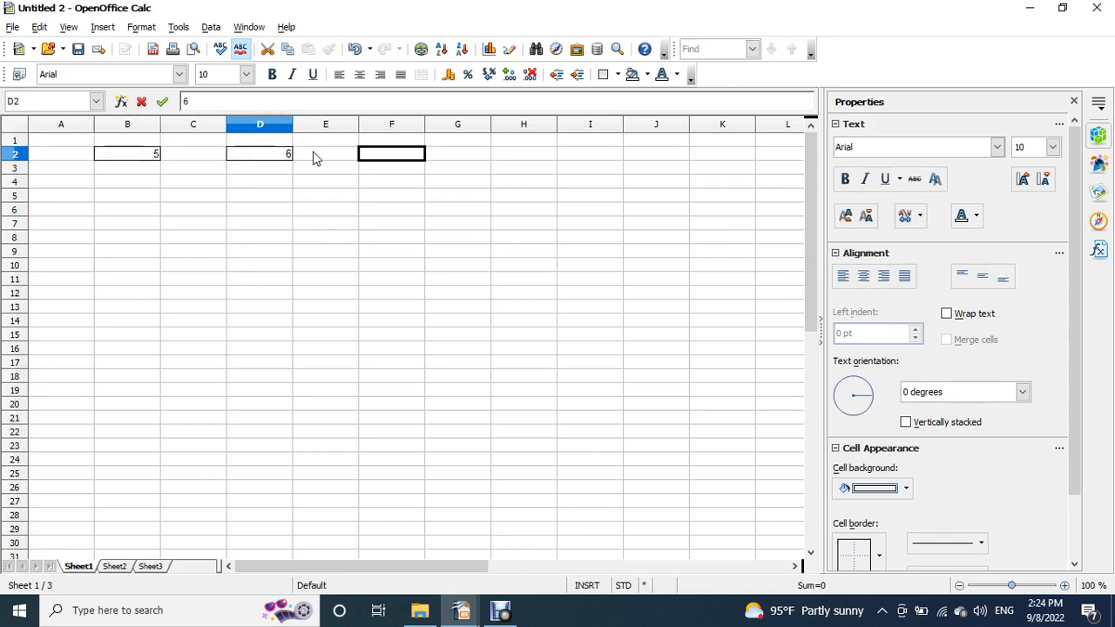
Enter the formula =B2*D2 in cell F2 to multiply the two bordered cells by reference
click(367, 156)
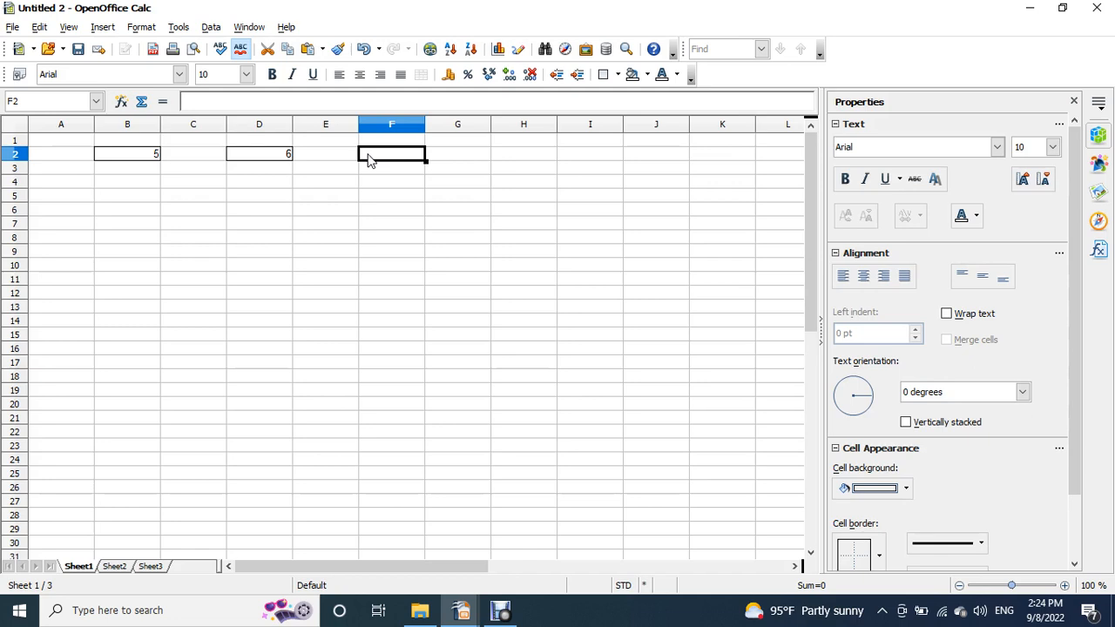
text(=)
click(155, 157)
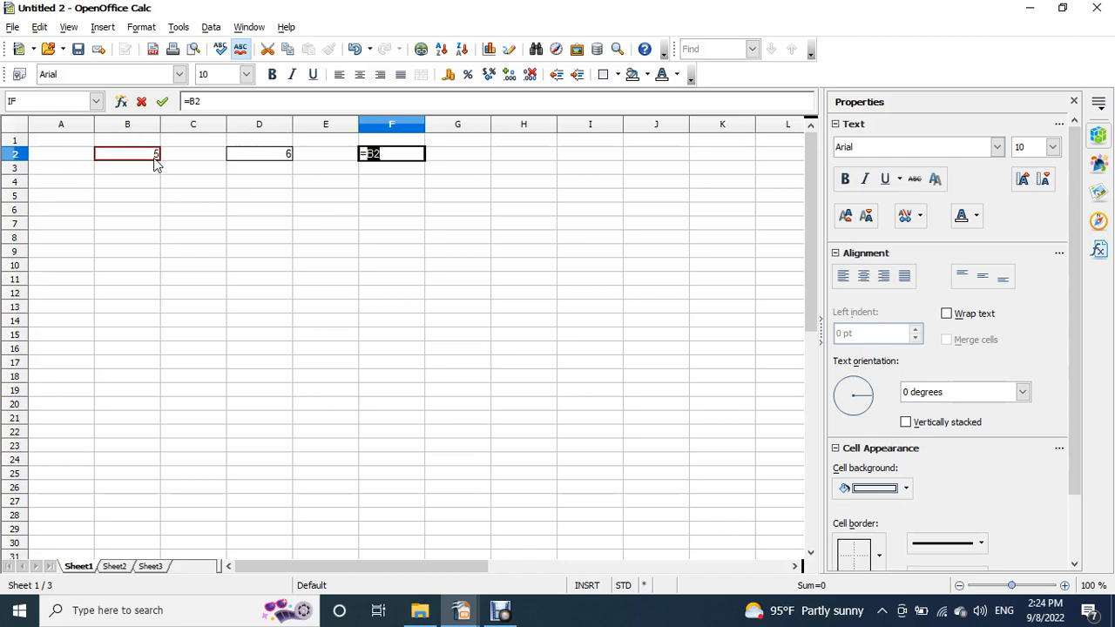
click(387, 155)
click(250, 158)
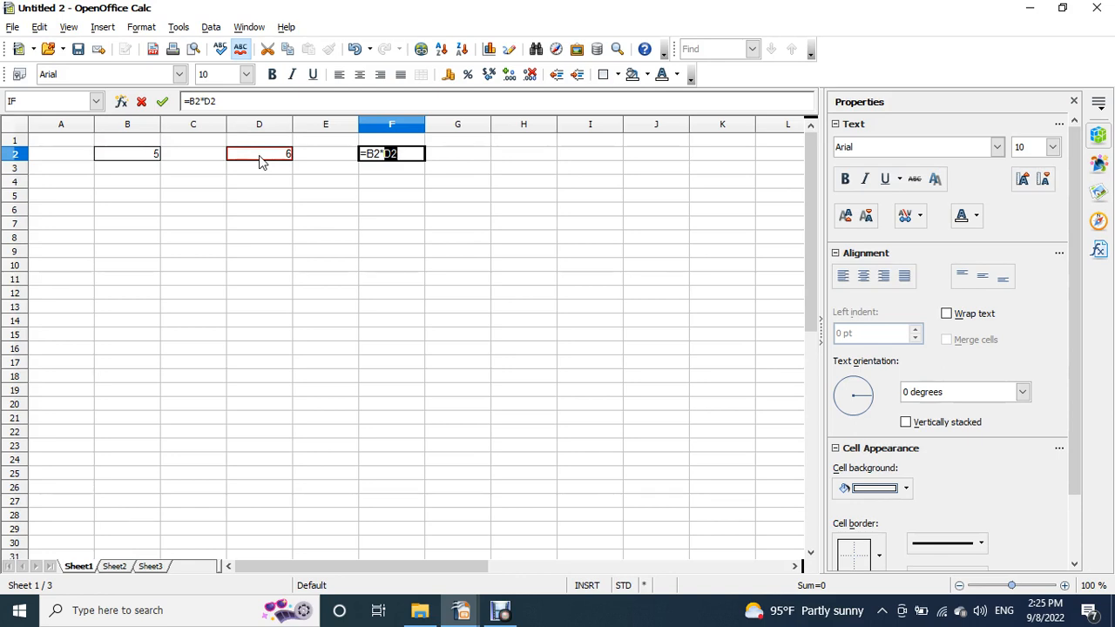
key(Return)
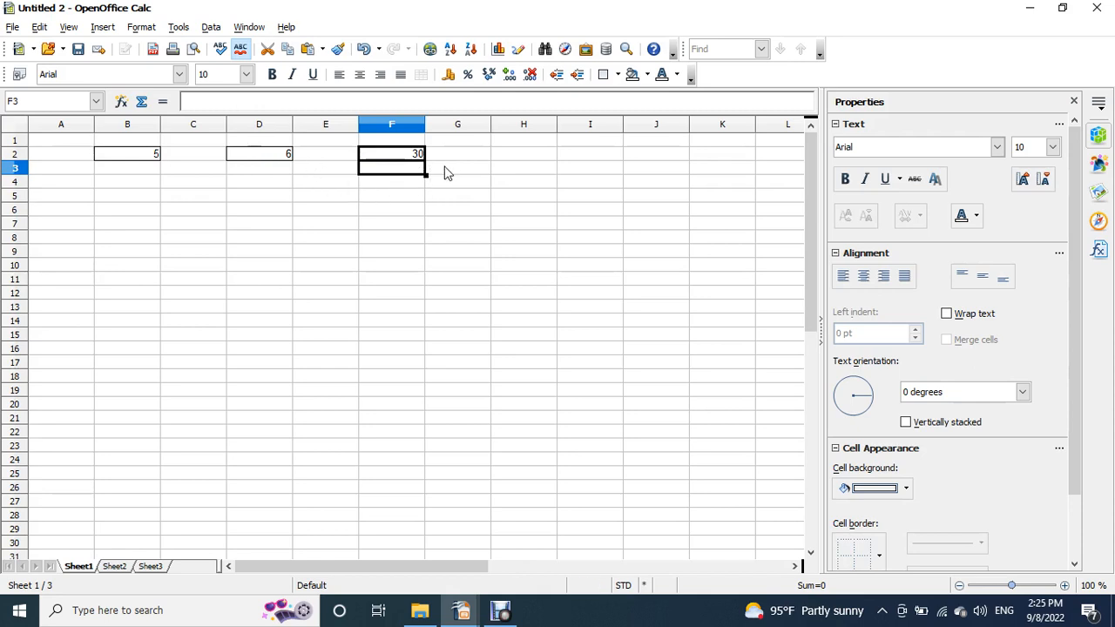
Enter the formula =5*6 with fixed numbers in cell F5
click(415, 194)
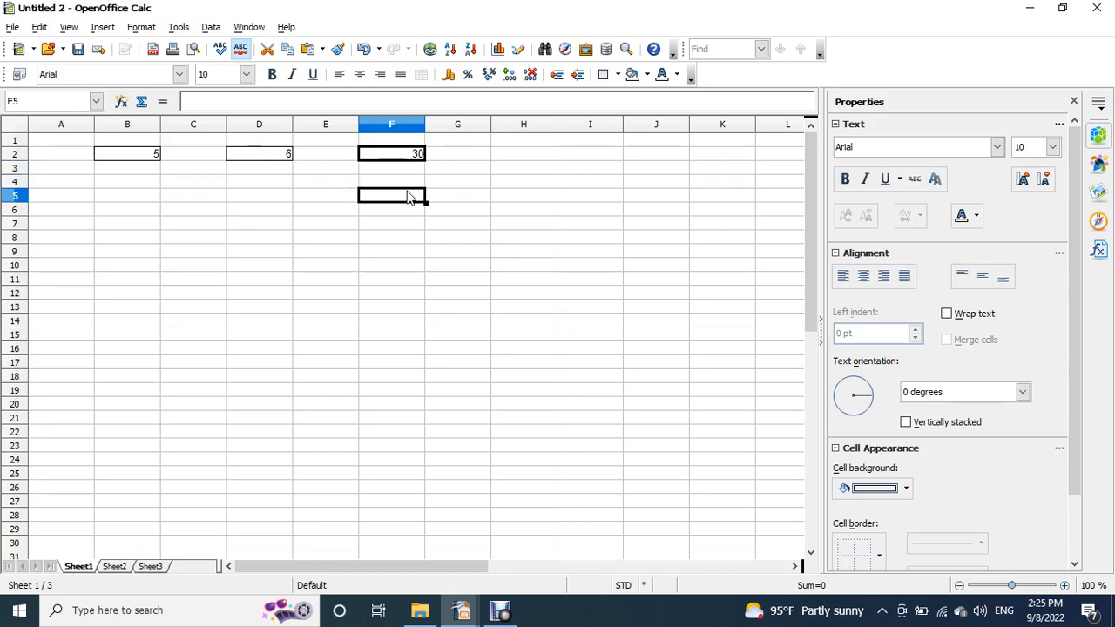
text(=)
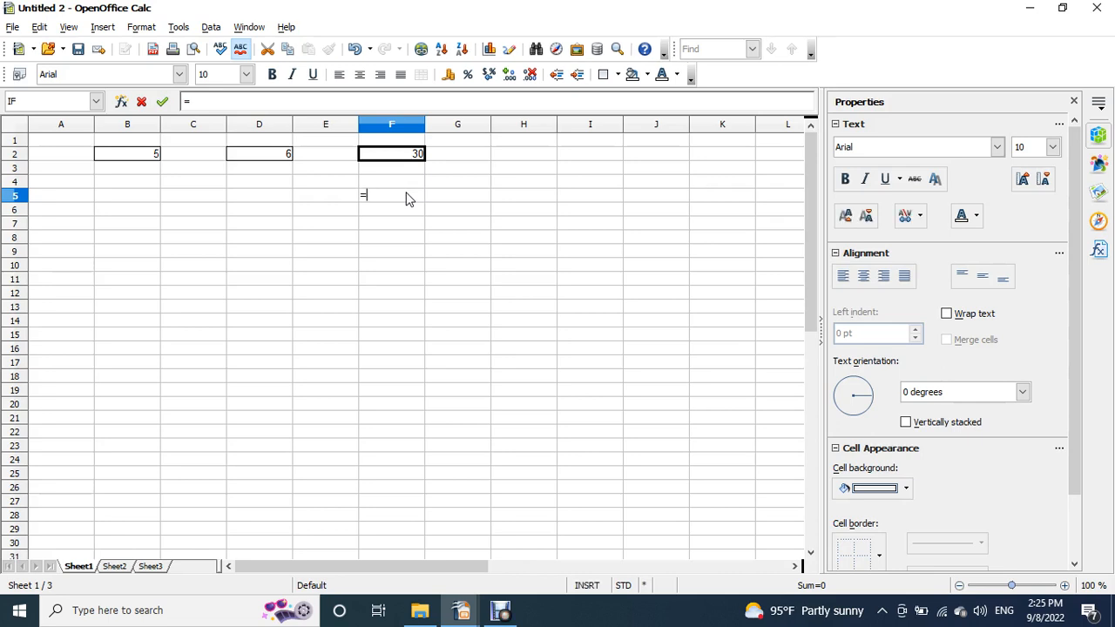
text(5*)
key(Right)
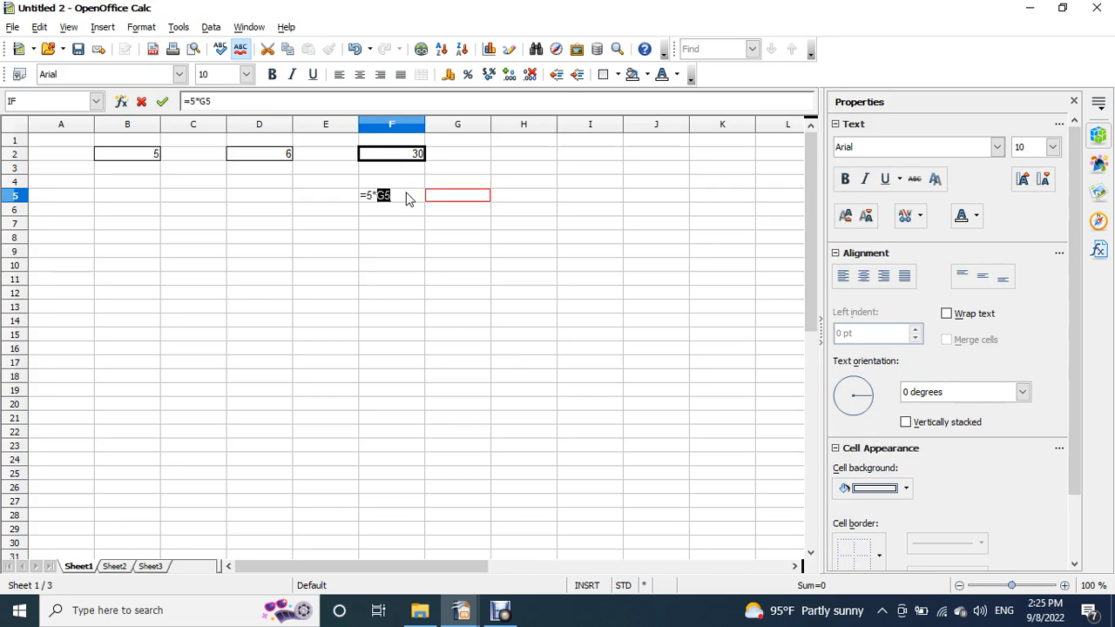
text(G)
key(BackSpace)
text(6)
key(Return)
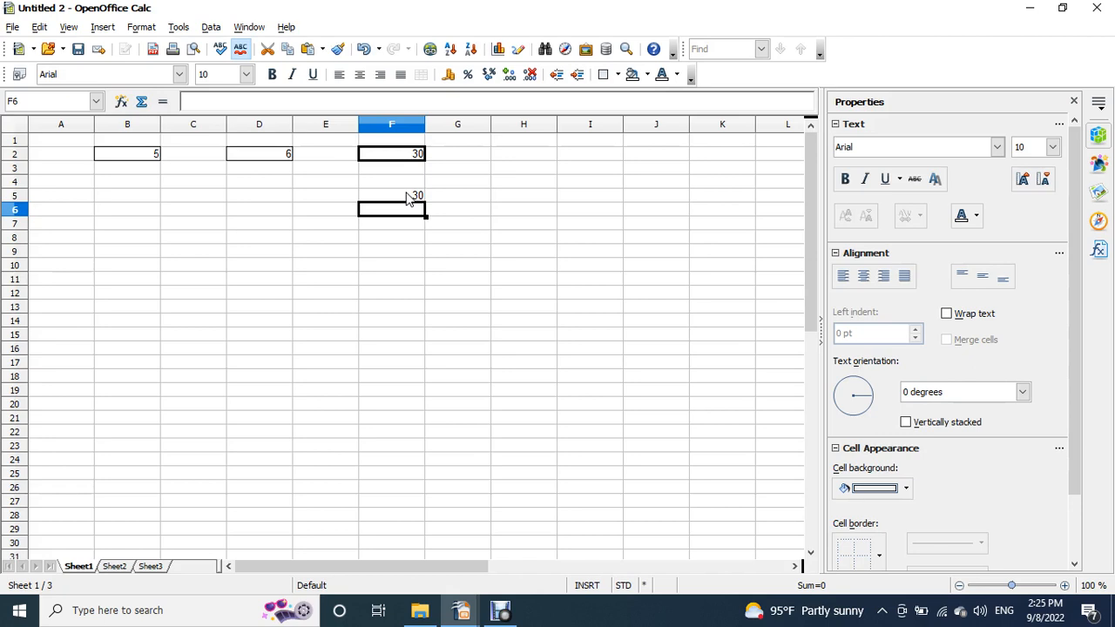
Inspect the fixed-number formula in F5 and the cell-reference formula in F2
double_click(405, 198)
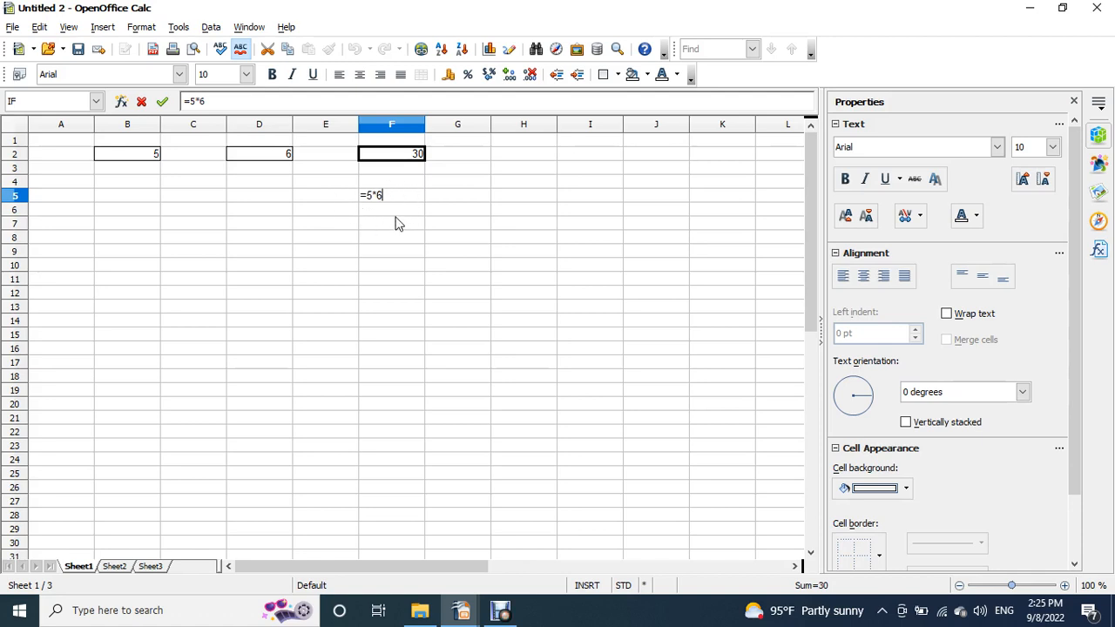
key(Return)
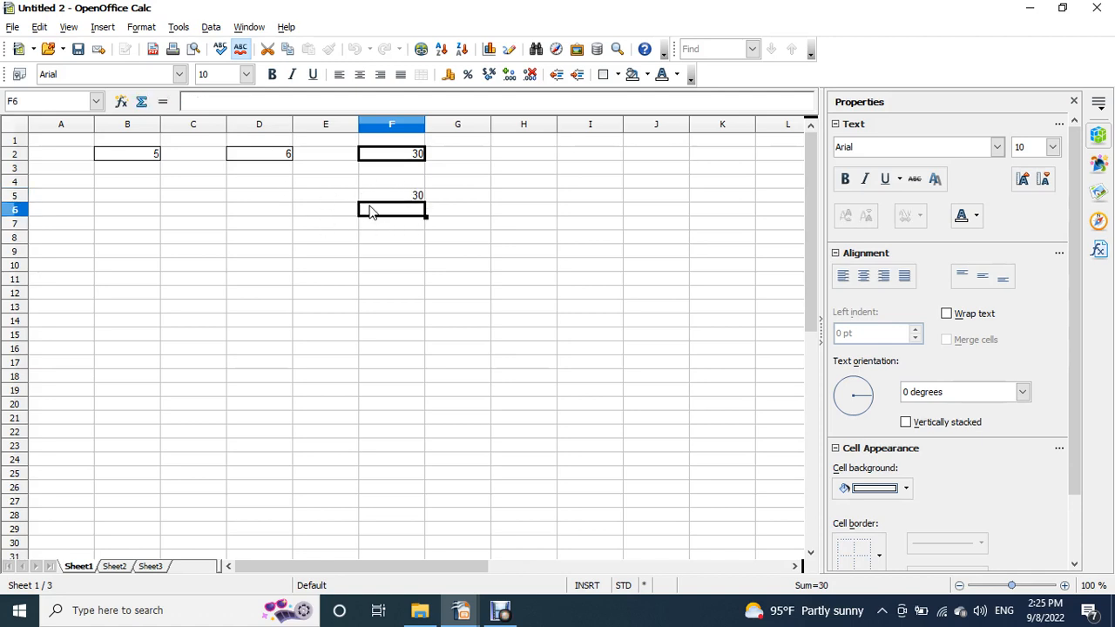
click(395, 155)
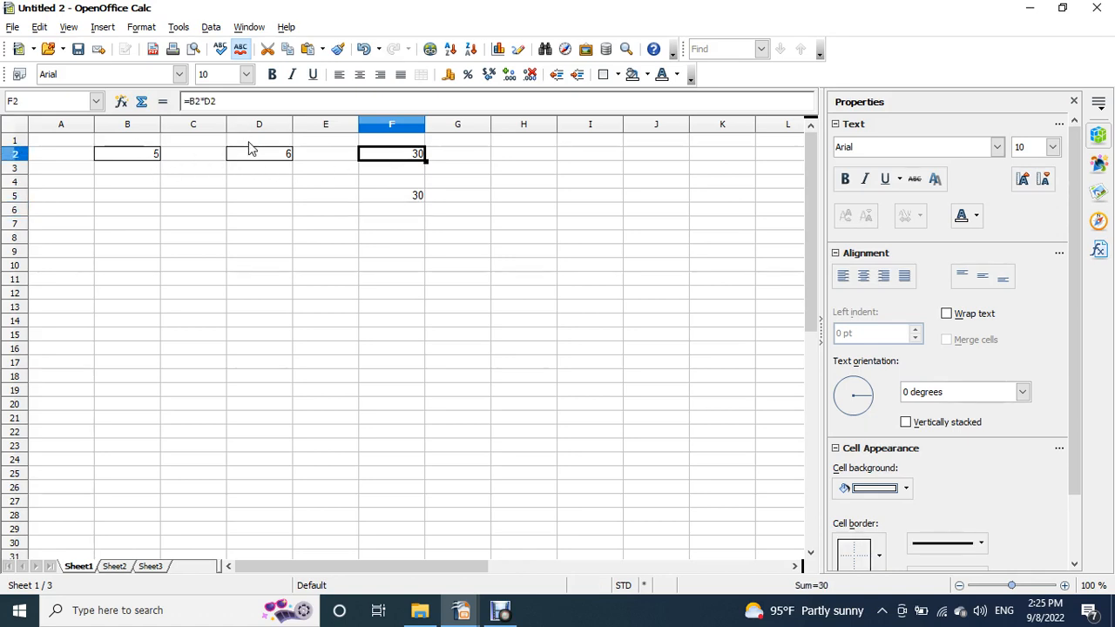
Apply thick box borders around cells B2 and D2
click(142, 157)
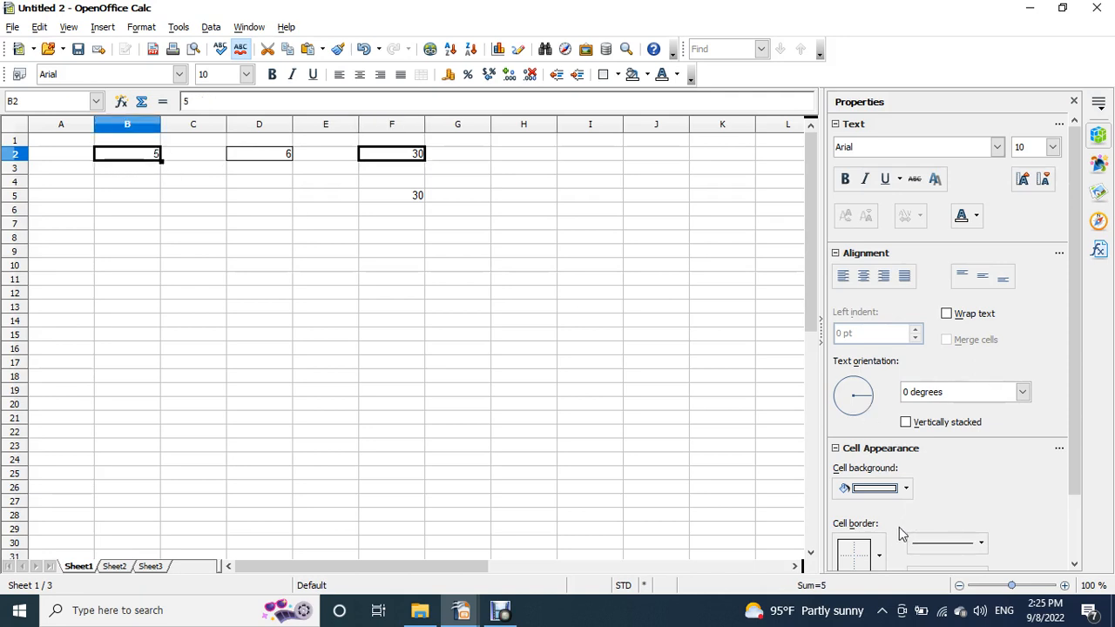
click(879, 555)
click(916, 427)
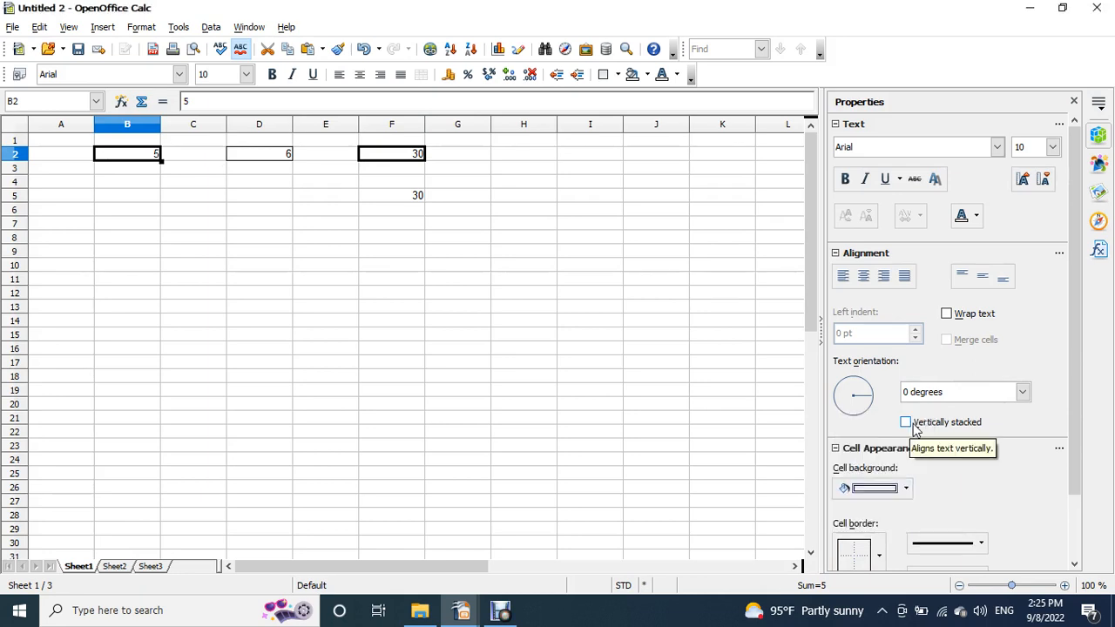
click(169, 166)
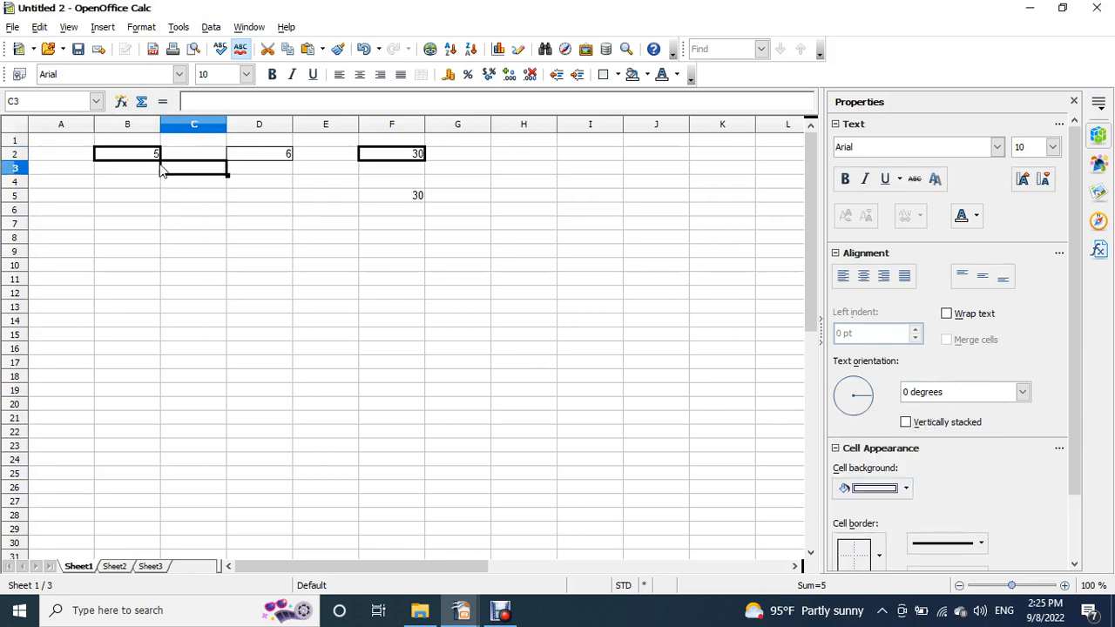
click(257, 157)
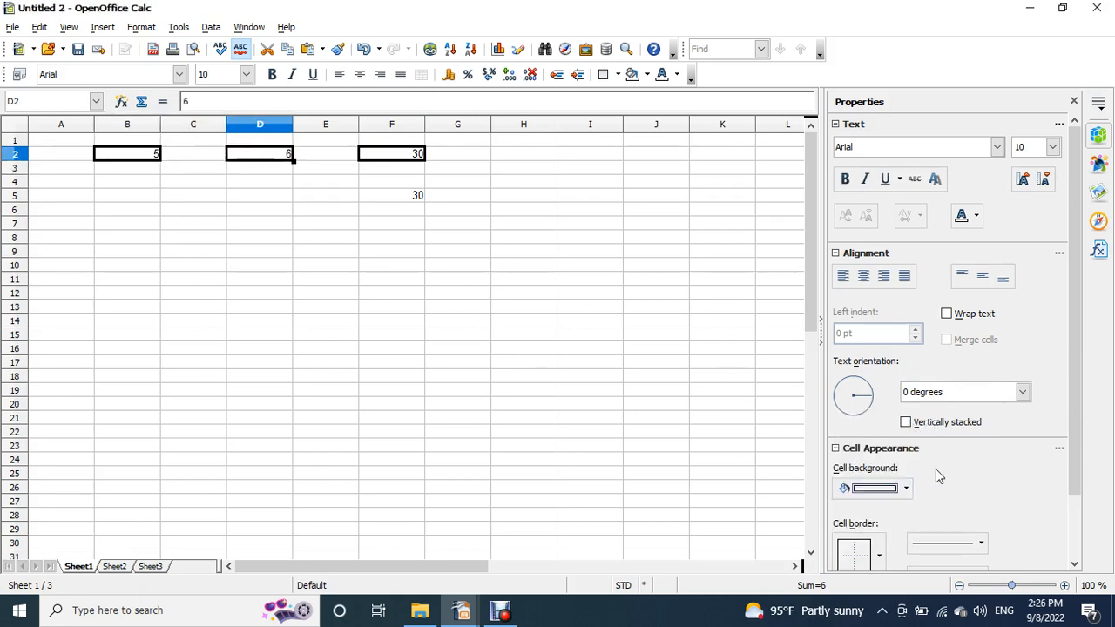
click(879, 555)
click(916, 427)
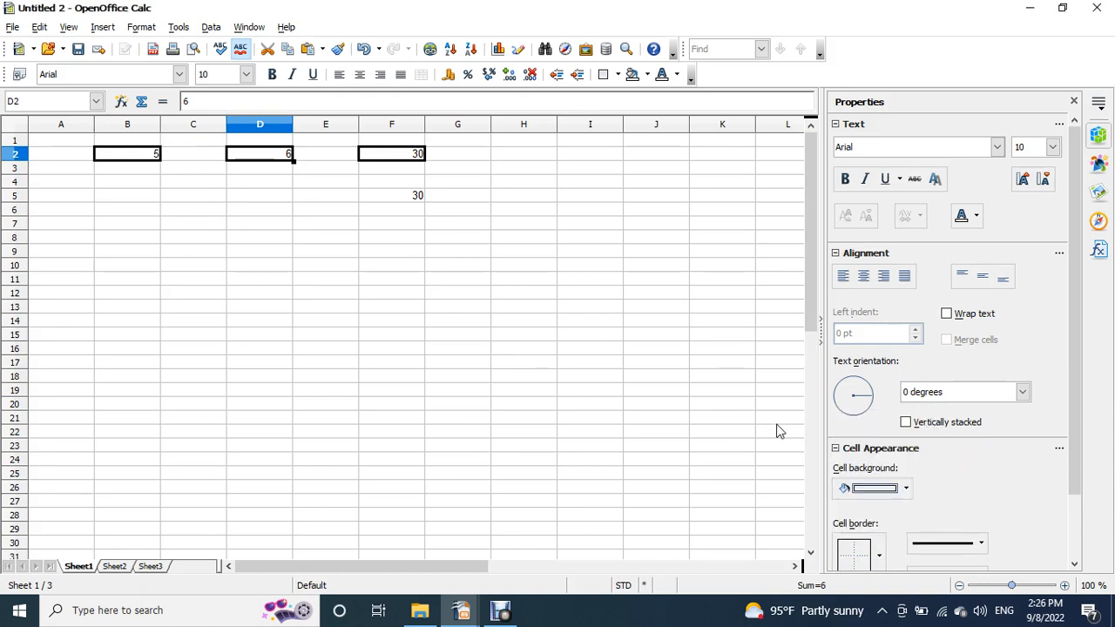
click(244, 212)
Set the value in cell B2 to 9
click(153, 159)
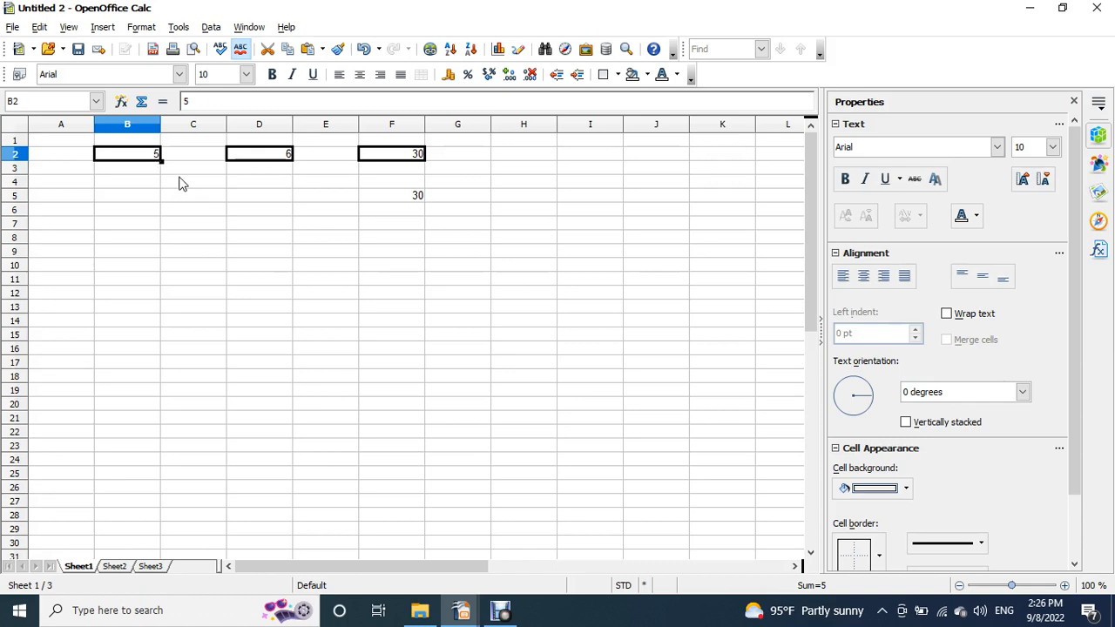
text(9)
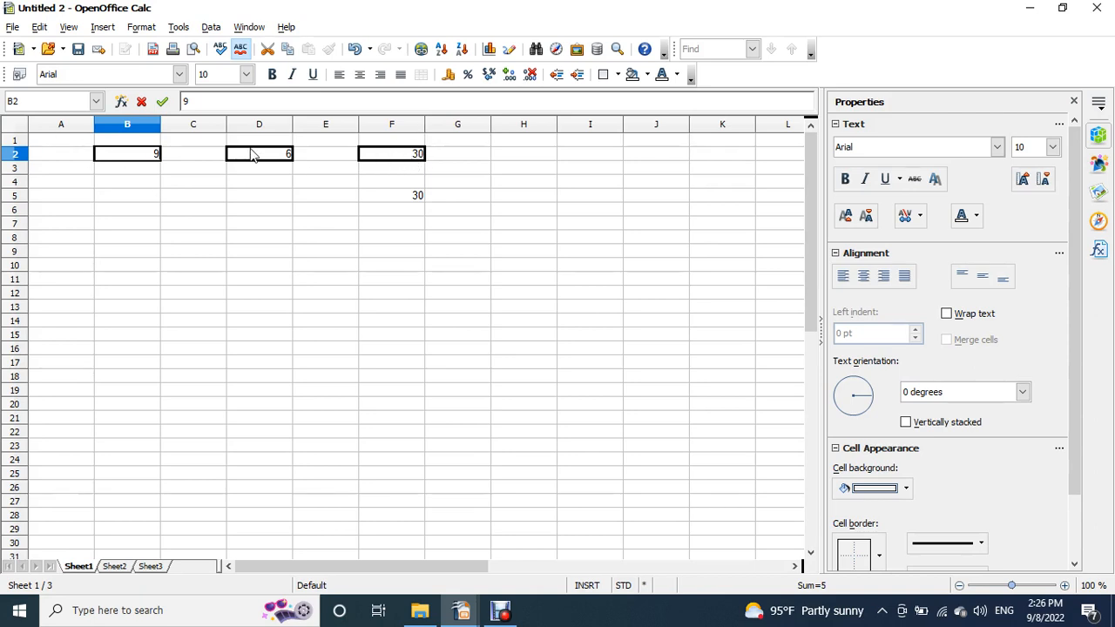
key(Return)
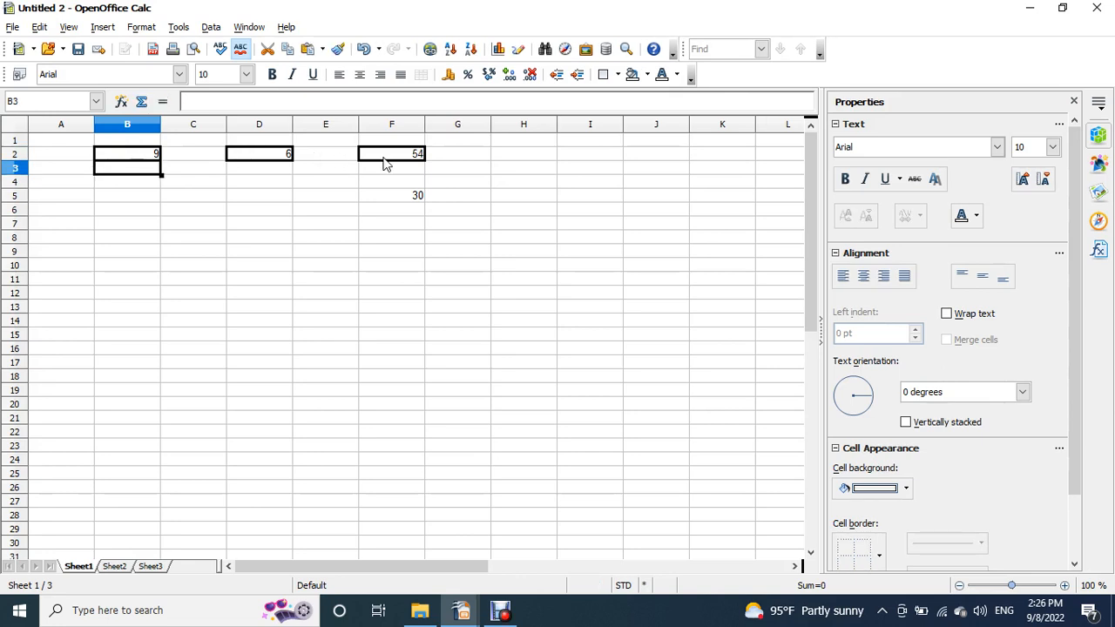
click(182, 209)
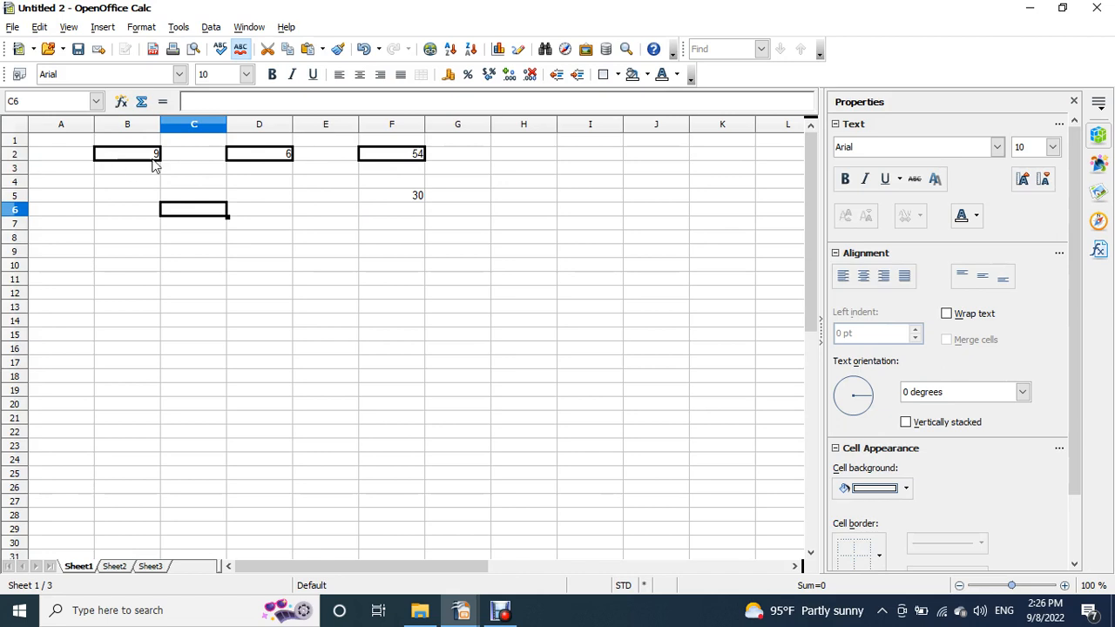
Change the formula in cell F5 to =9*6
click(394, 197)
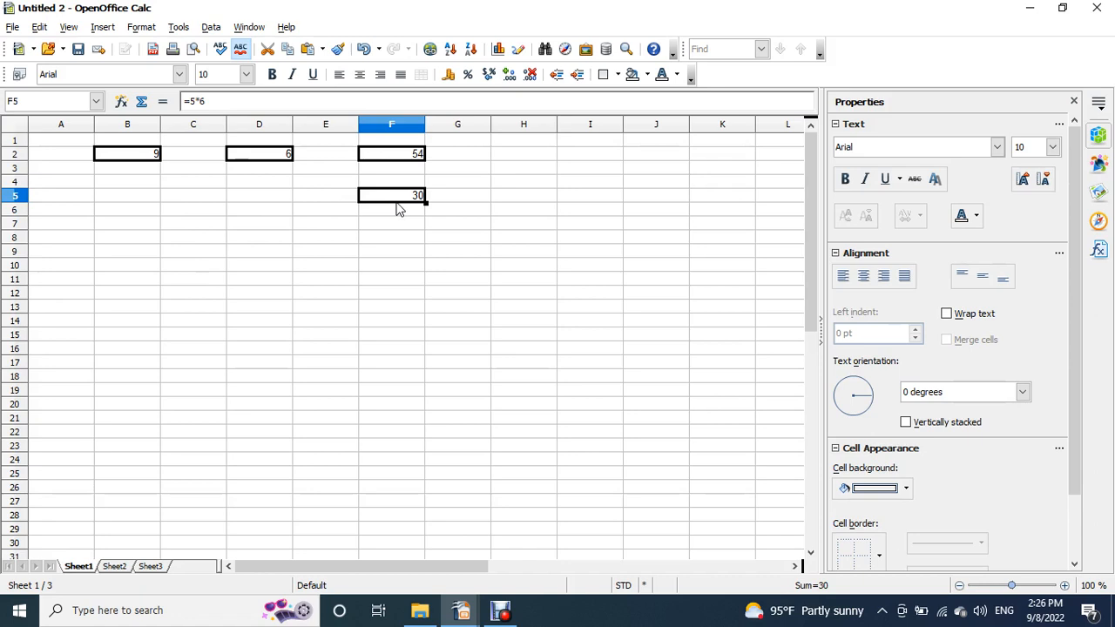
click(196, 103)
key(BackSpace)
text(9)
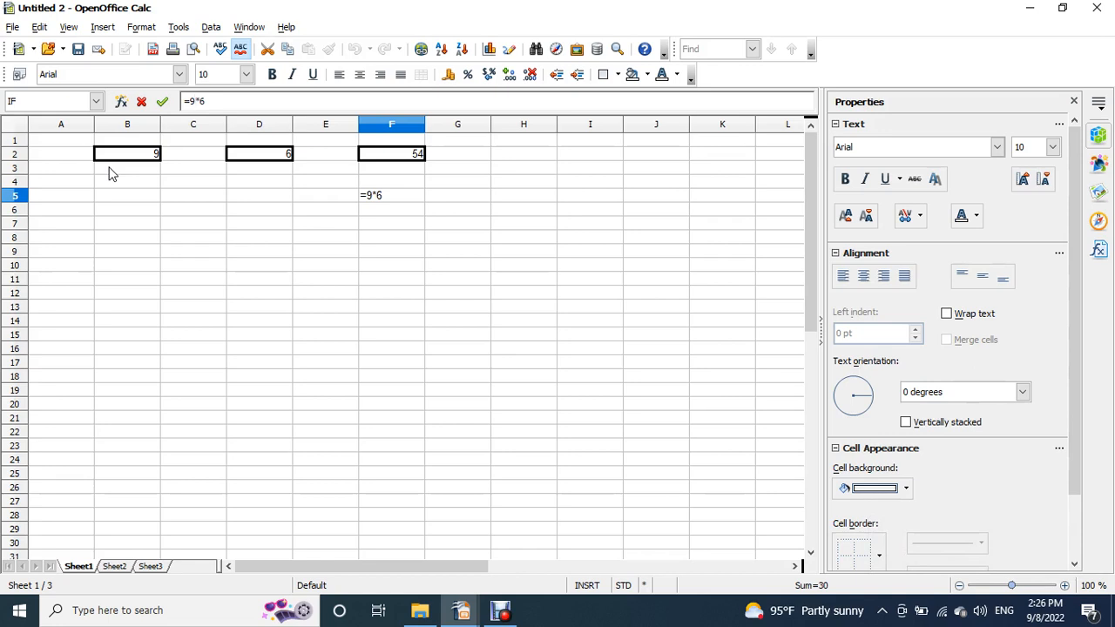
key(Return)
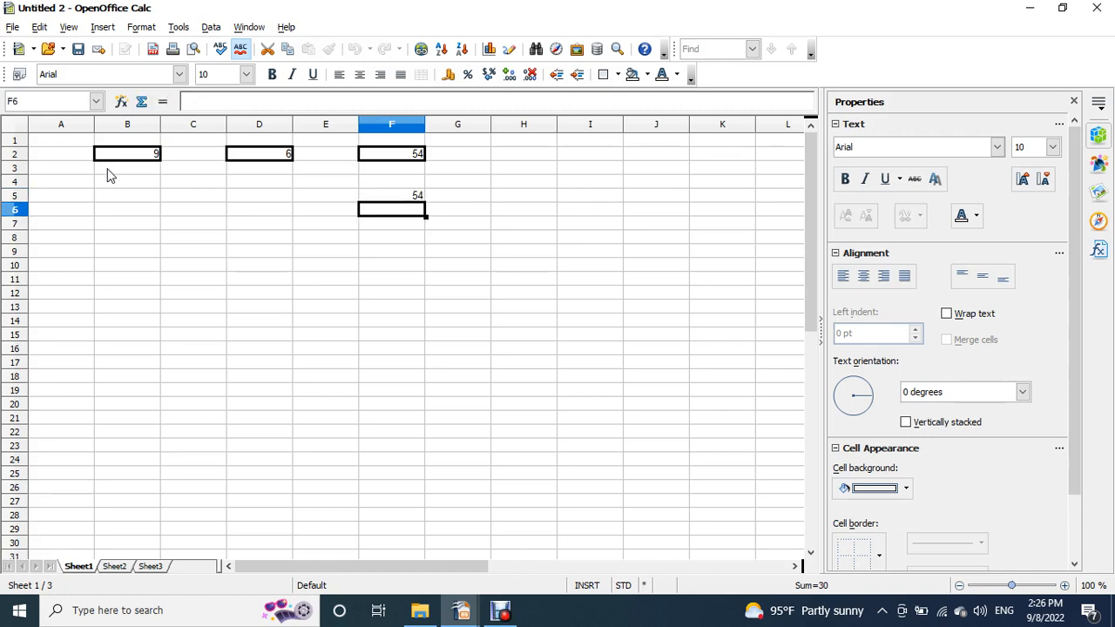
Compare the edited formula in F5 with the reference formula in F2
click(410, 196)
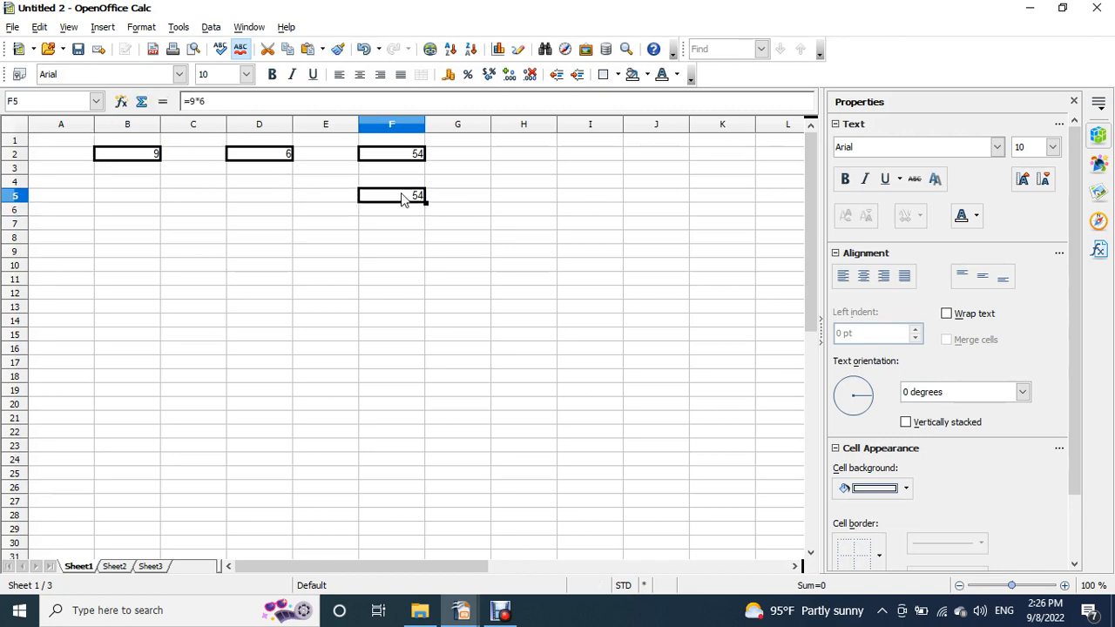
click(406, 155)
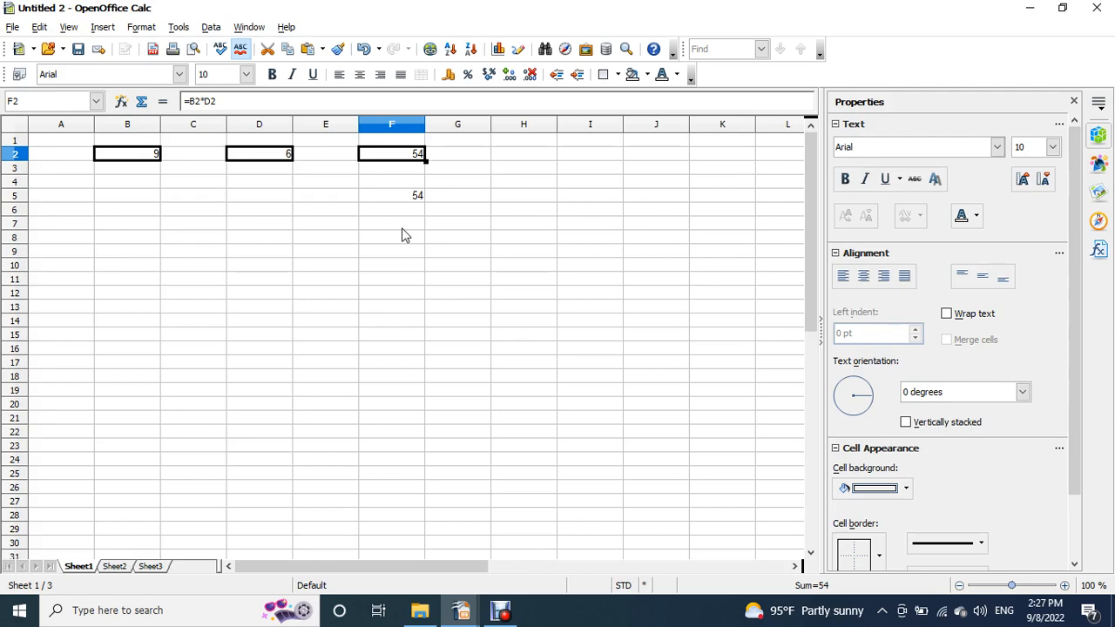
click(501, 609)
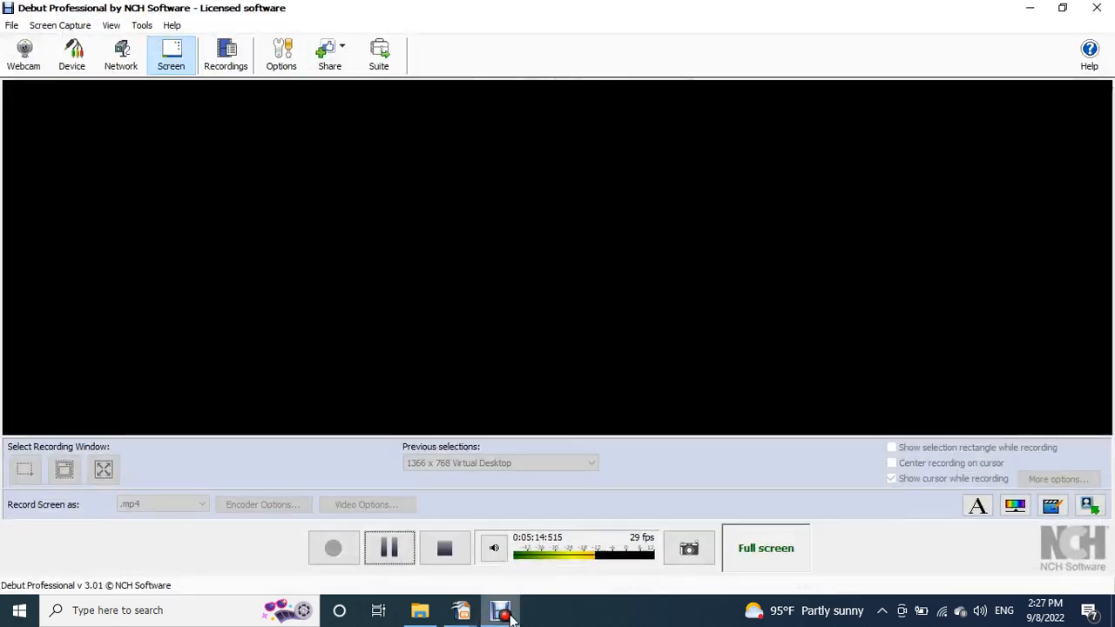